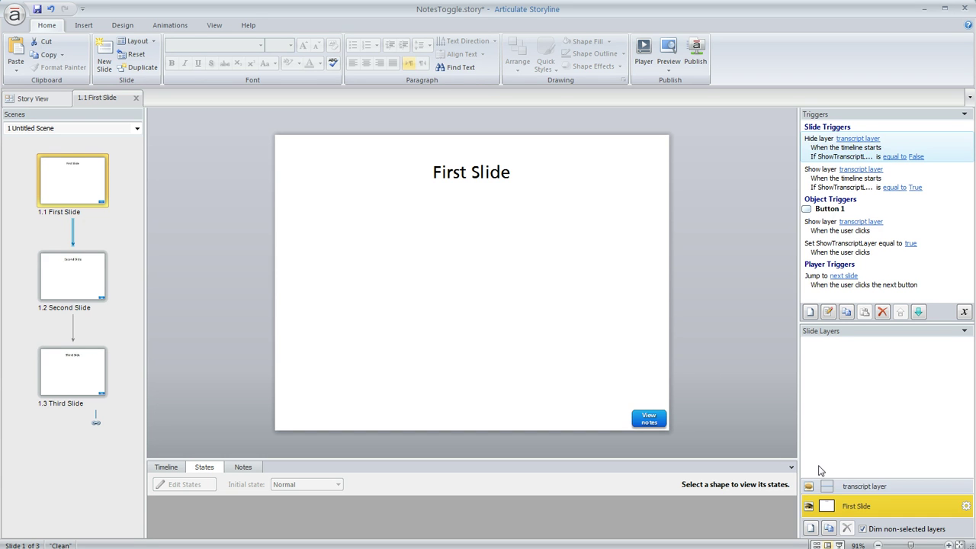
Compare the transcript layer of the First Slide with its base layer and the View notes button.
click(877, 486)
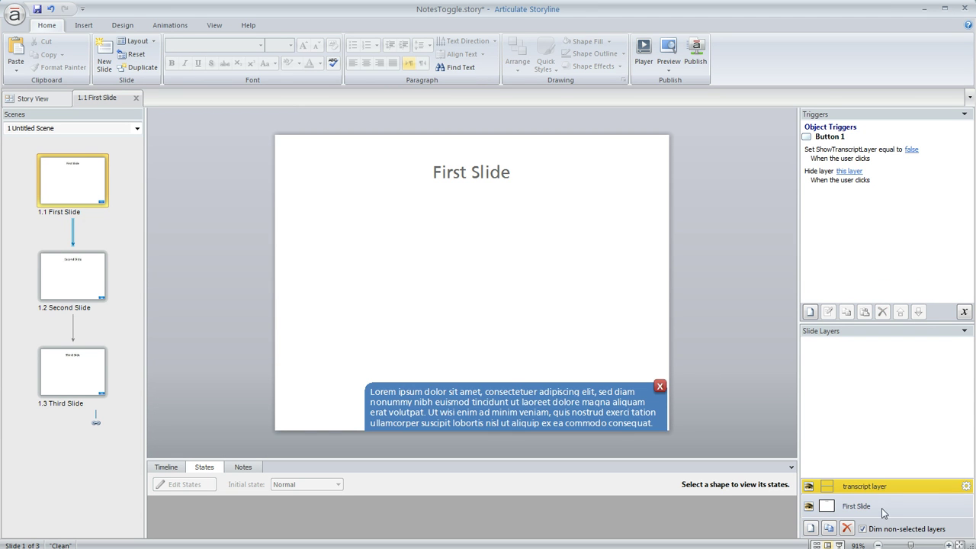
click(881, 507)
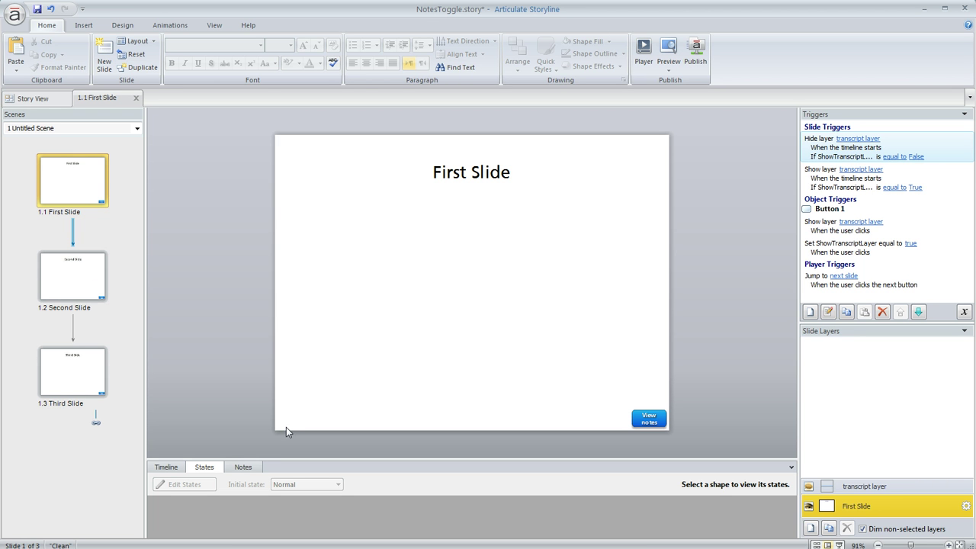
drag(718, 391, 593, 450)
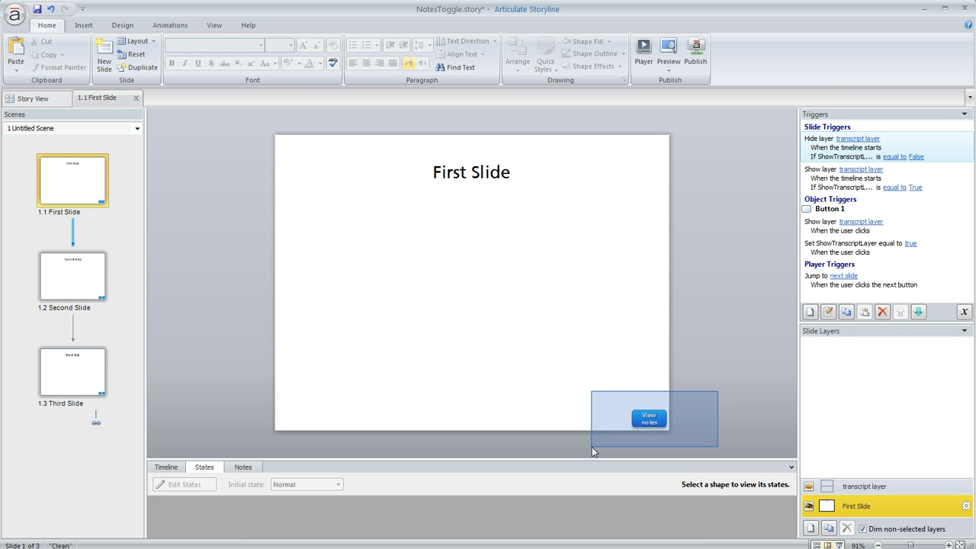
drag(592, 451, 713, 385)
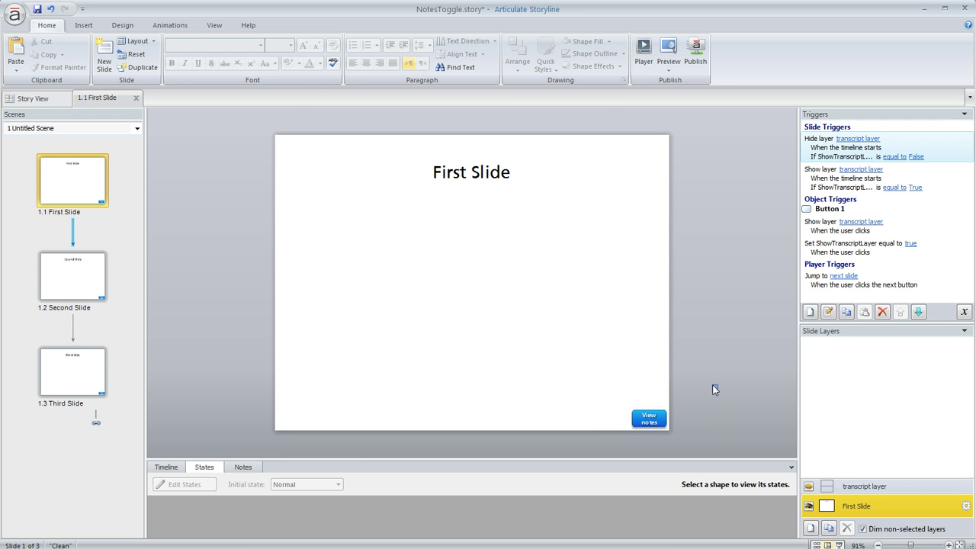
click(904, 489)
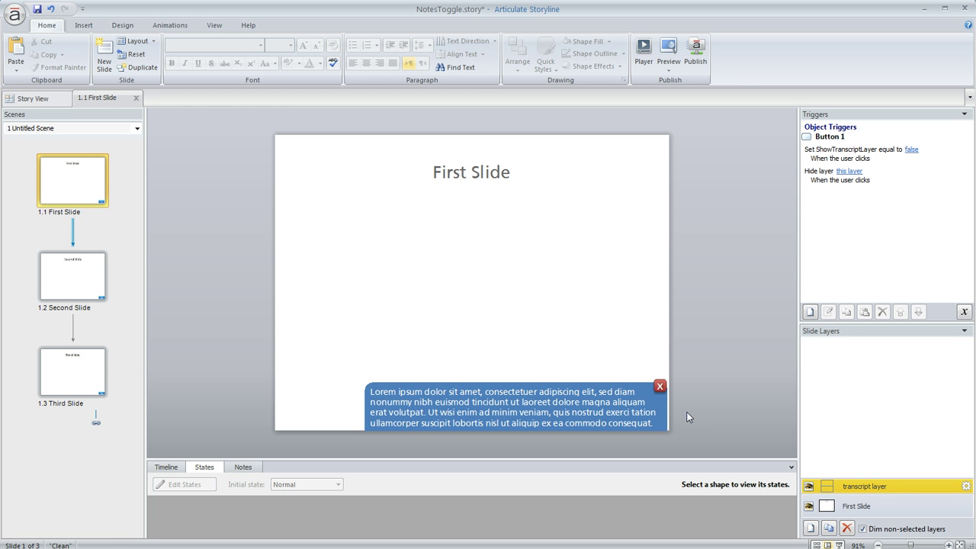
click(897, 506)
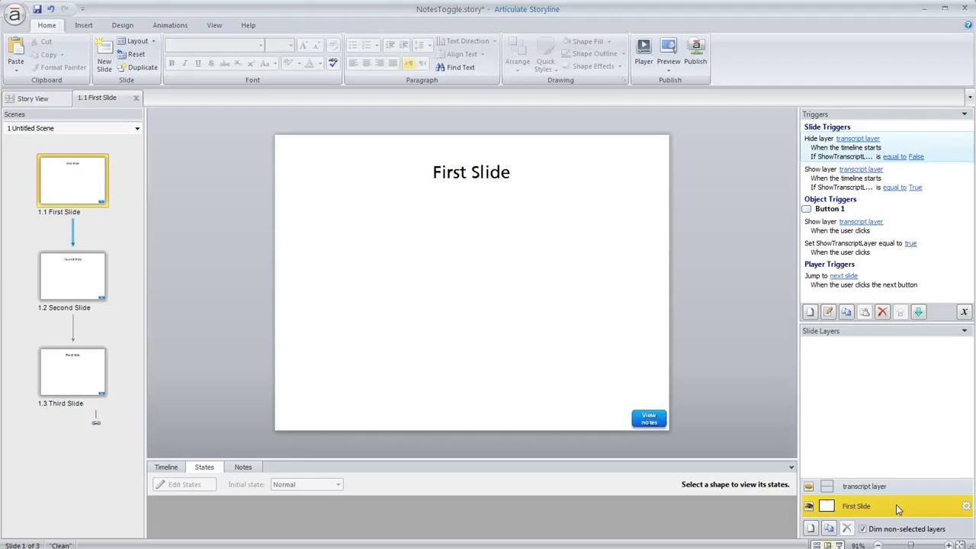
Examine the triggers of the View notes button and of the X button on the transcript layer.
click(659, 408)
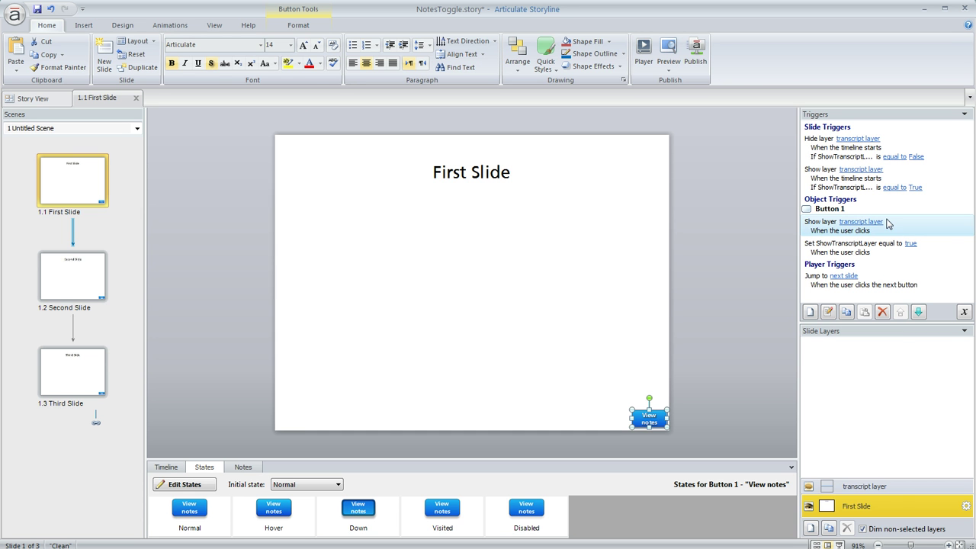
click(894, 488)
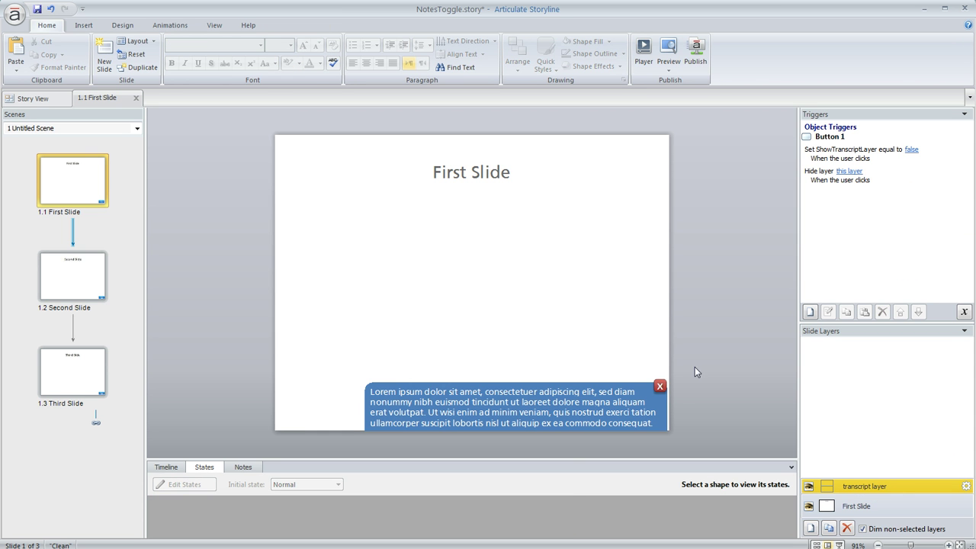
drag(695, 367, 635, 402)
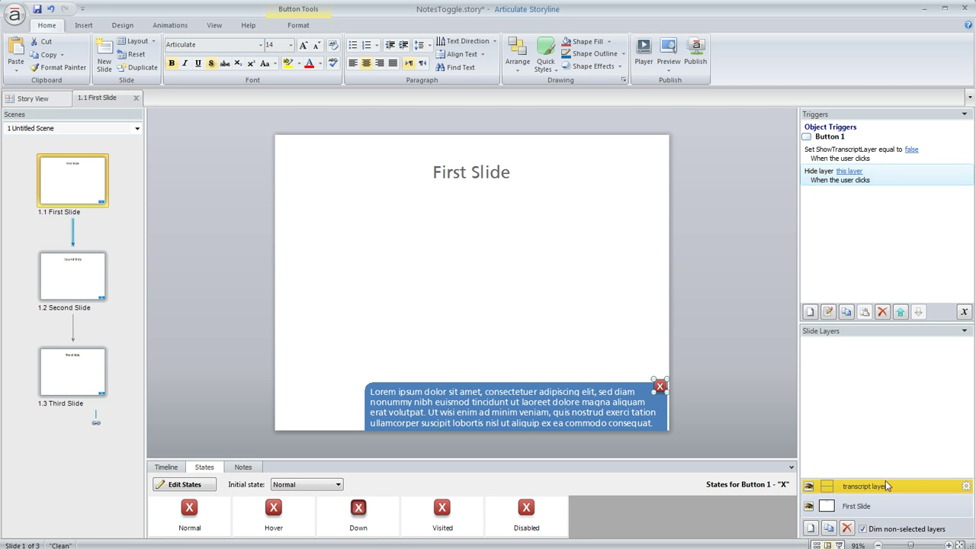
Return to the First Slide base layer and review the project's variables without changing them.
click(877, 510)
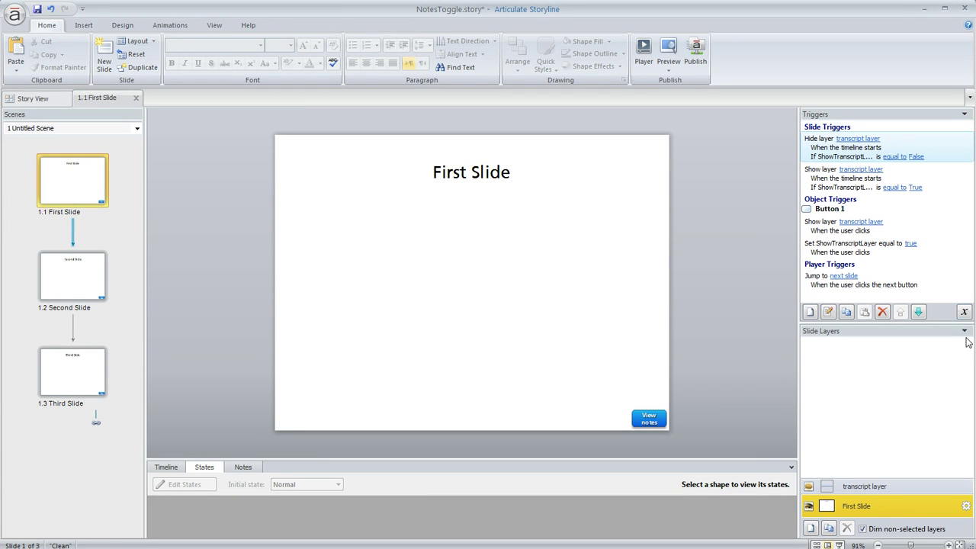
click(964, 311)
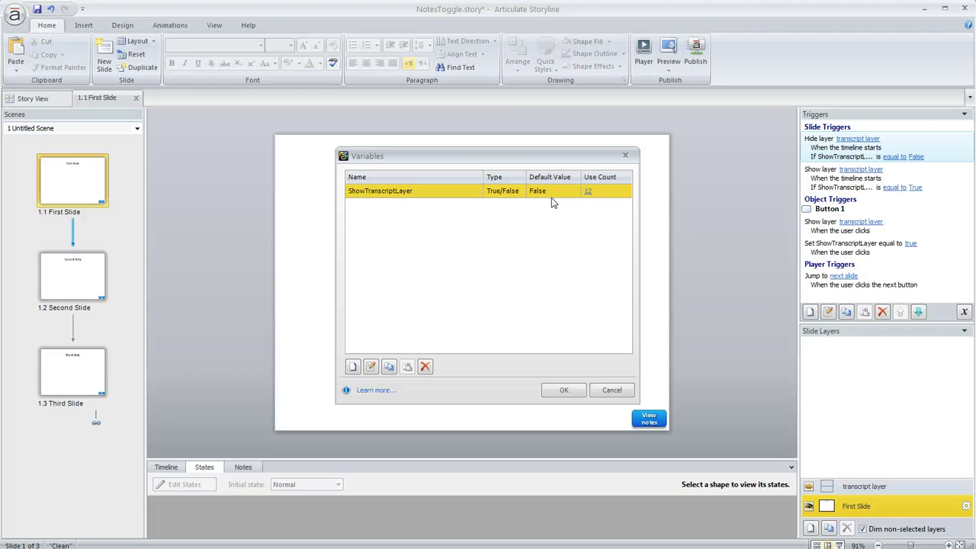
click(613, 391)
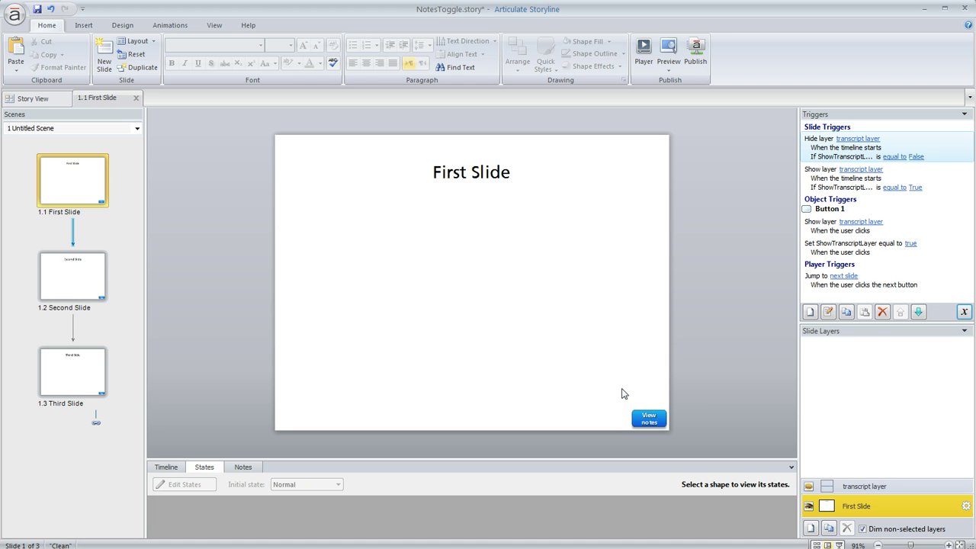
Inspect the View notes button's trigger that adjusts the ShowTranscriptLayer variable, leaving its settings as they are.
drag(699, 389, 604, 453)
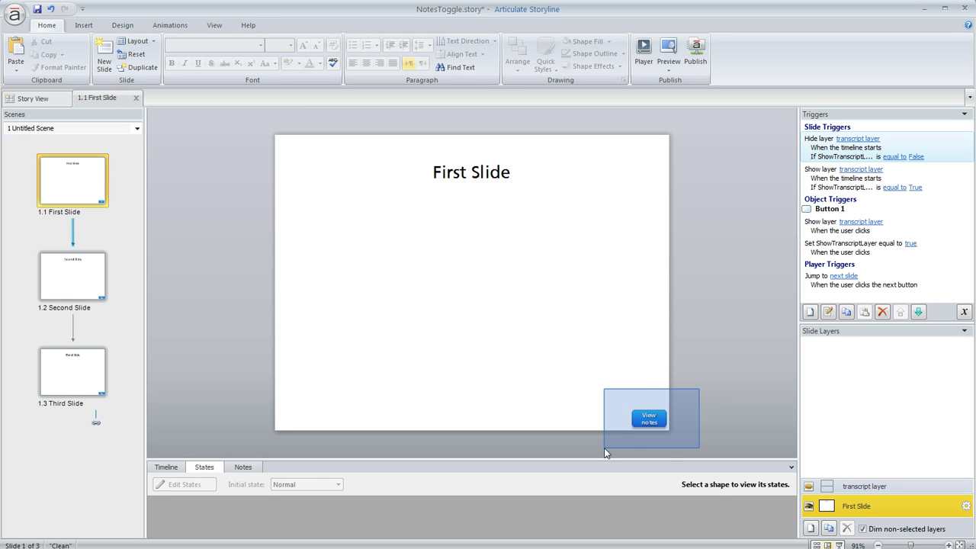
drag(605, 453, 614, 441)
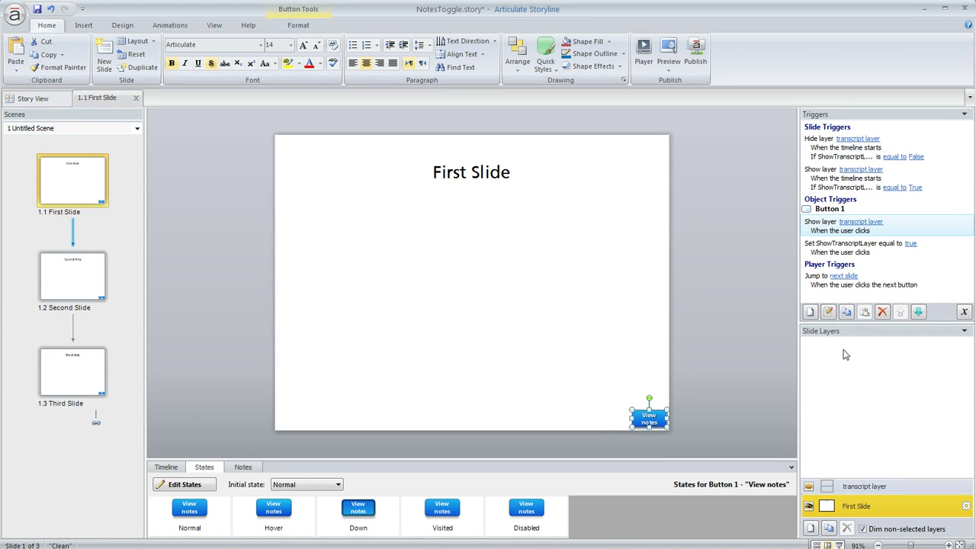
click(827, 253)
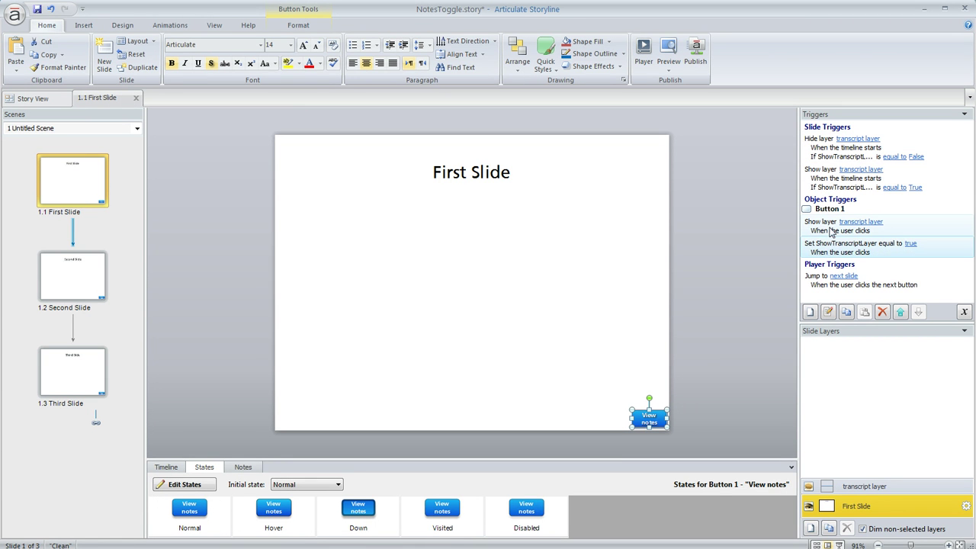
double_click(854, 251)
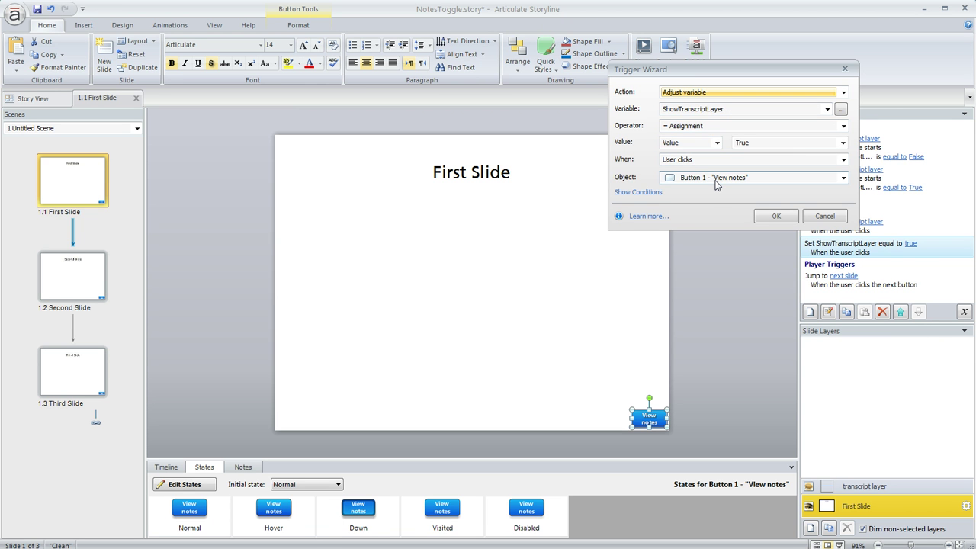
click(824, 217)
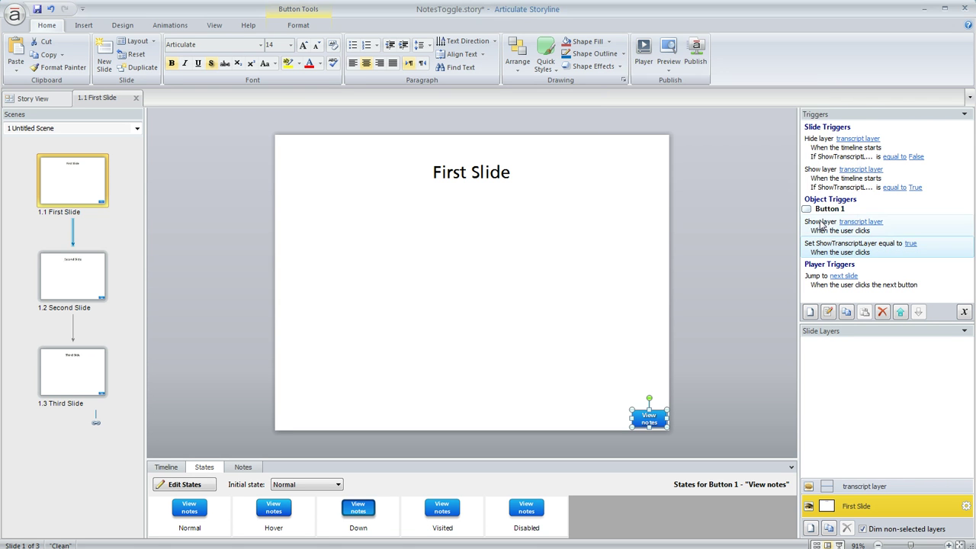
Inspect the trigger on the transcript layer's X button that adjusts ShowTranscriptLayer, without editing it.
click(881, 488)
drag(701, 361, 643, 406)
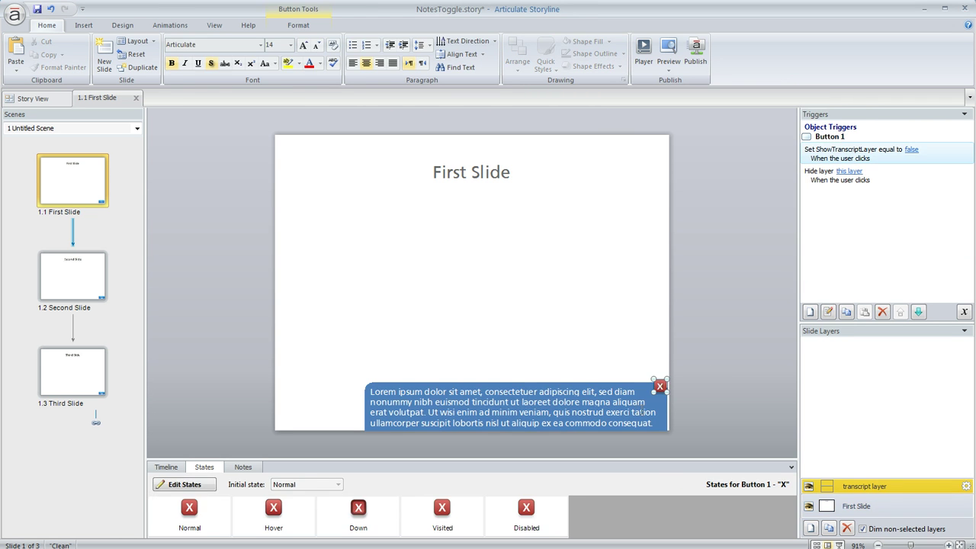
double_click(859, 156)
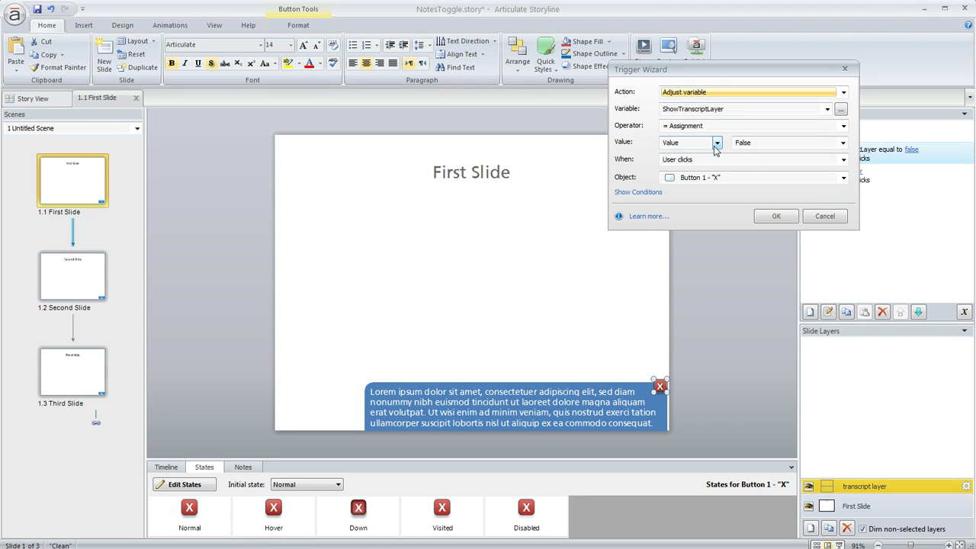
click(822, 217)
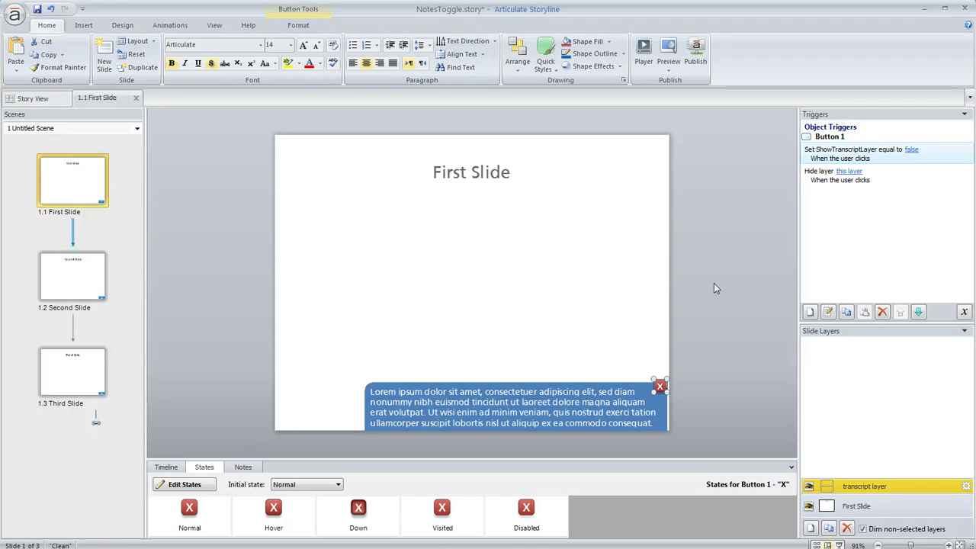
Review the conditions of the First Slide's hide-layer and show-layer triggers that run when the timeline starts.
click(874, 506)
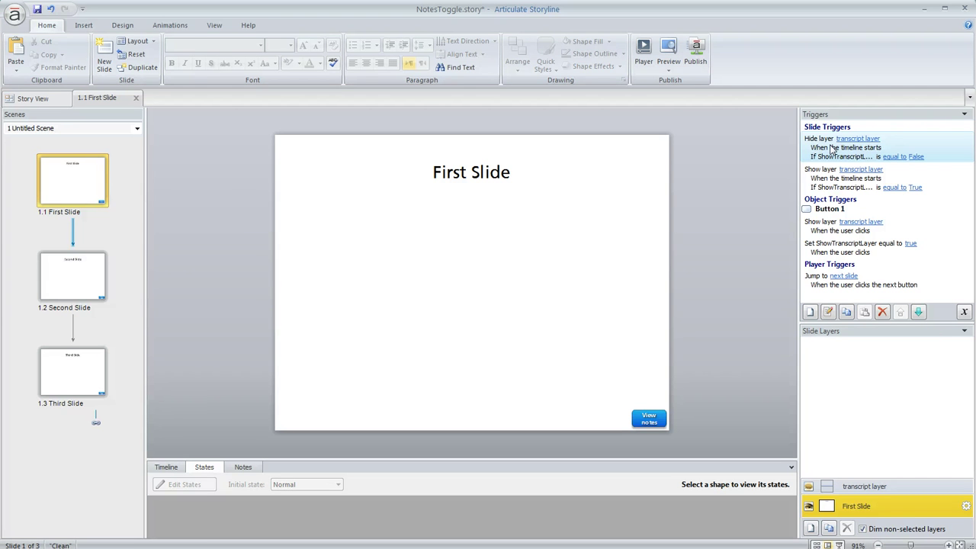
double_click(831, 150)
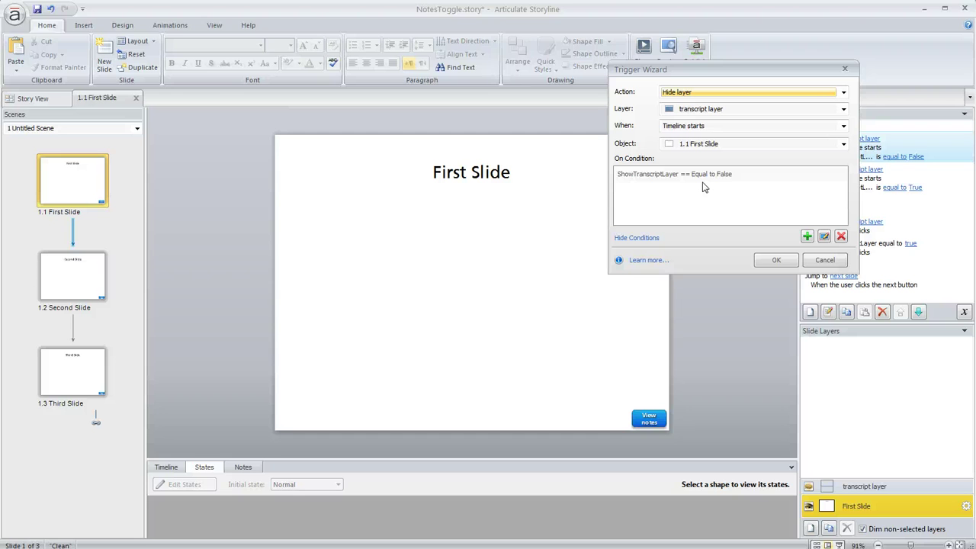
click(829, 263)
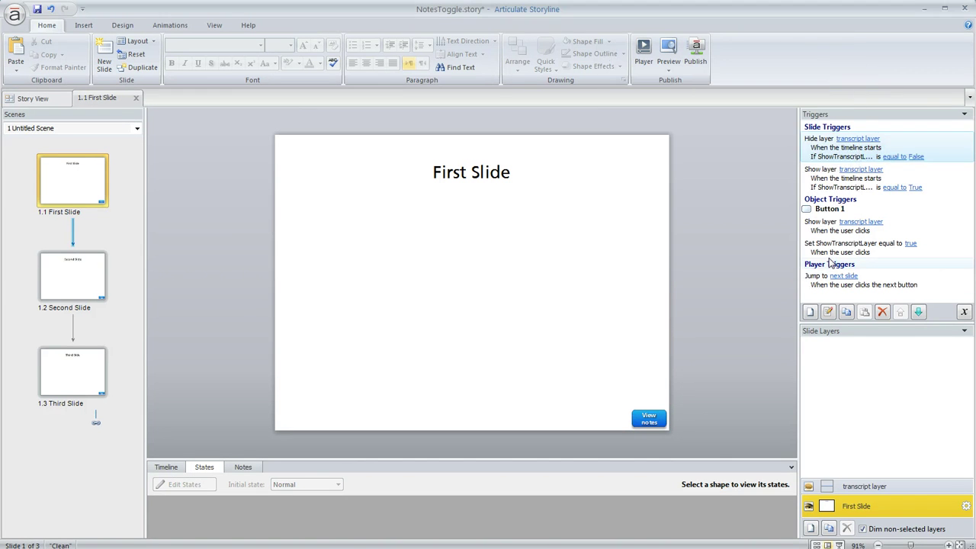
click(892, 181)
double_click(892, 181)
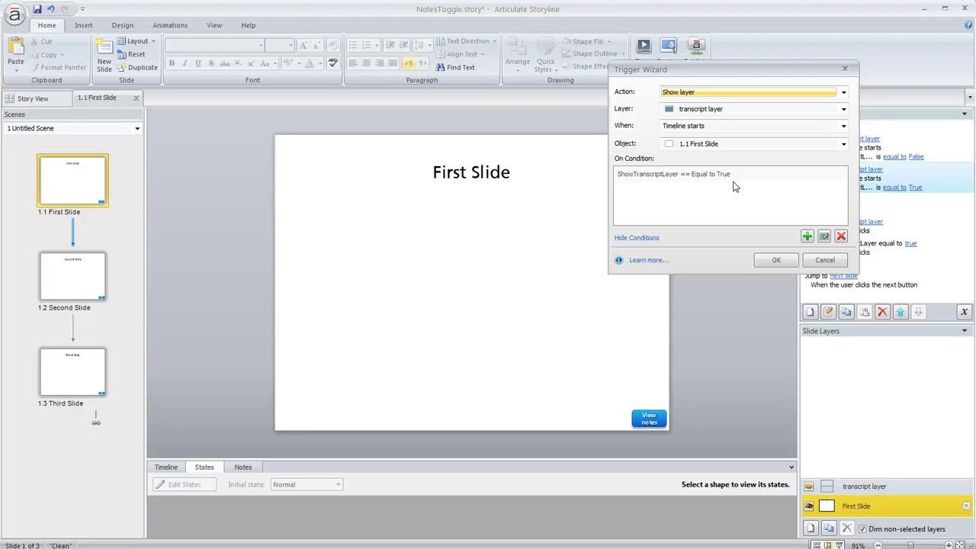
click(832, 263)
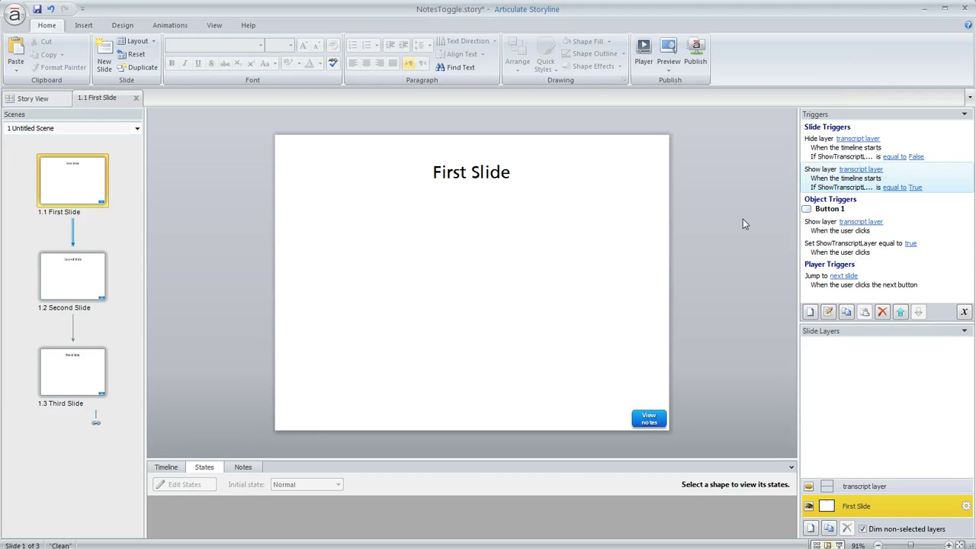
Check the triggers and layers on the second and third slides, and return to the First Slide.
click(79, 282)
click(90, 376)
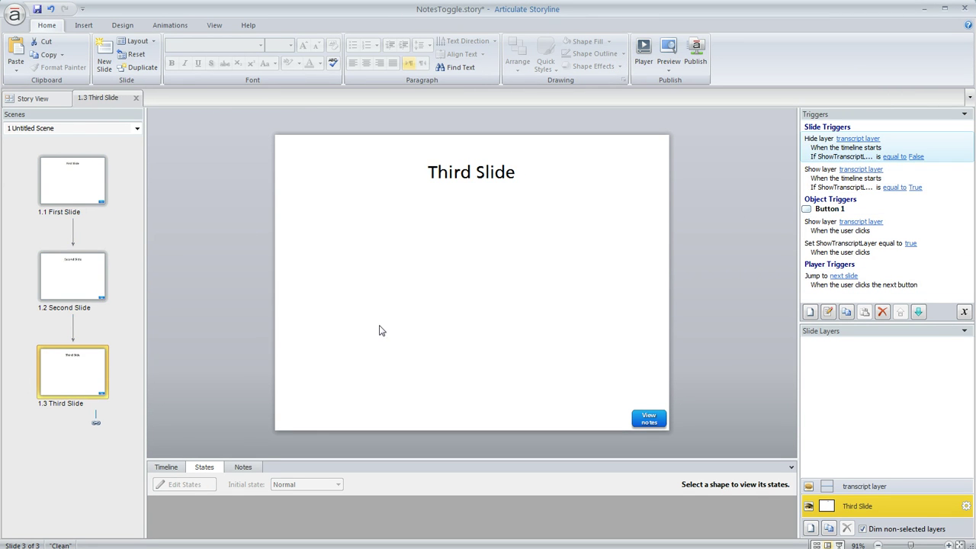
click(85, 288)
click(80, 186)
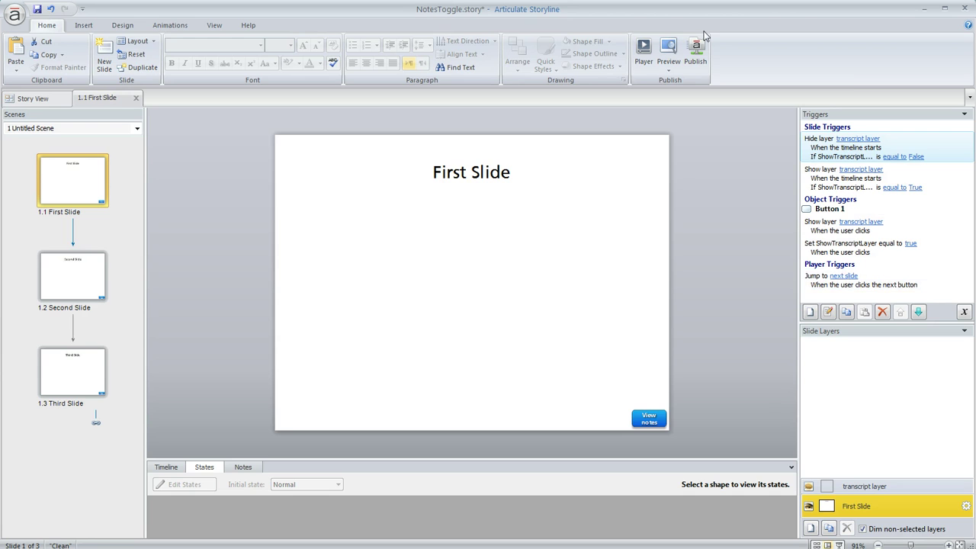
Preview the project and step through to the Third Slide and back with the notes closed.
click(669, 50)
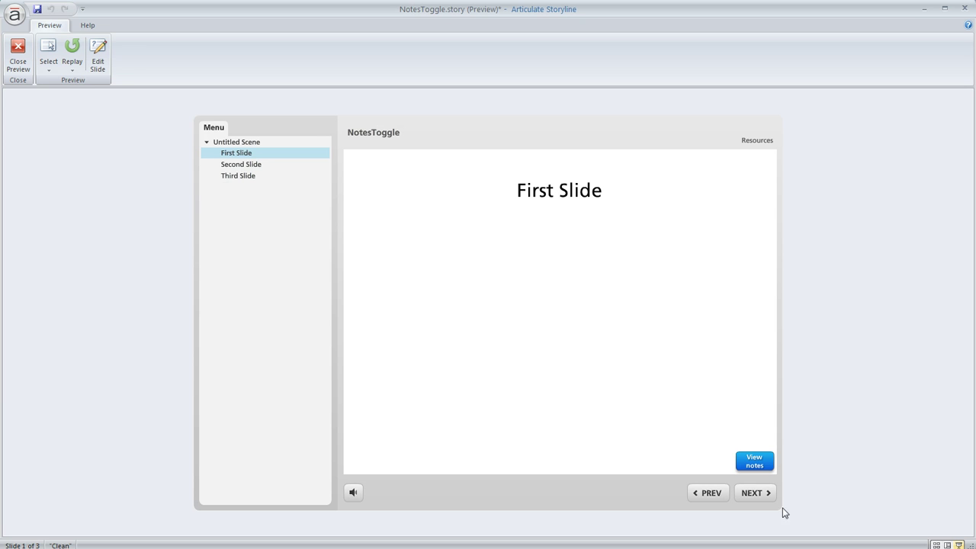
click(752, 493)
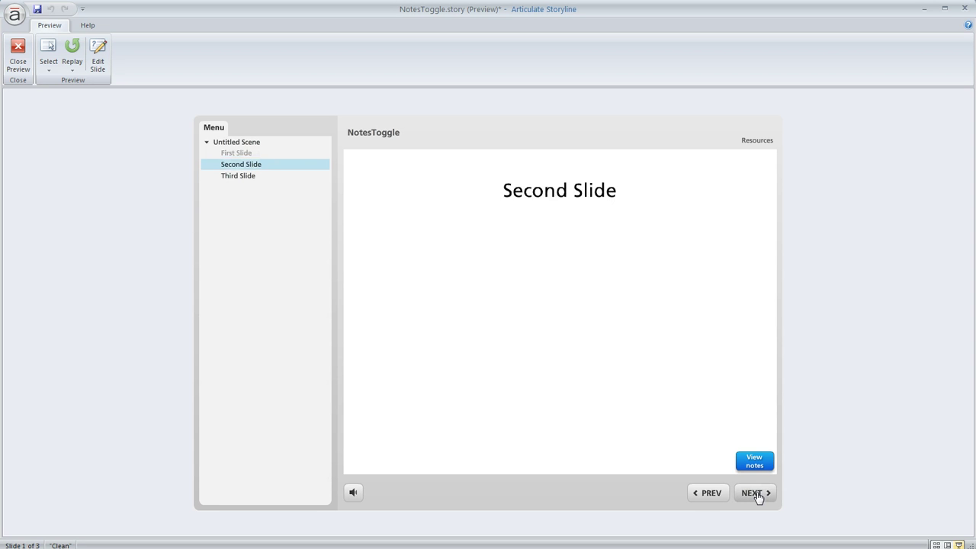
click(756, 496)
click(712, 495)
click(712, 496)
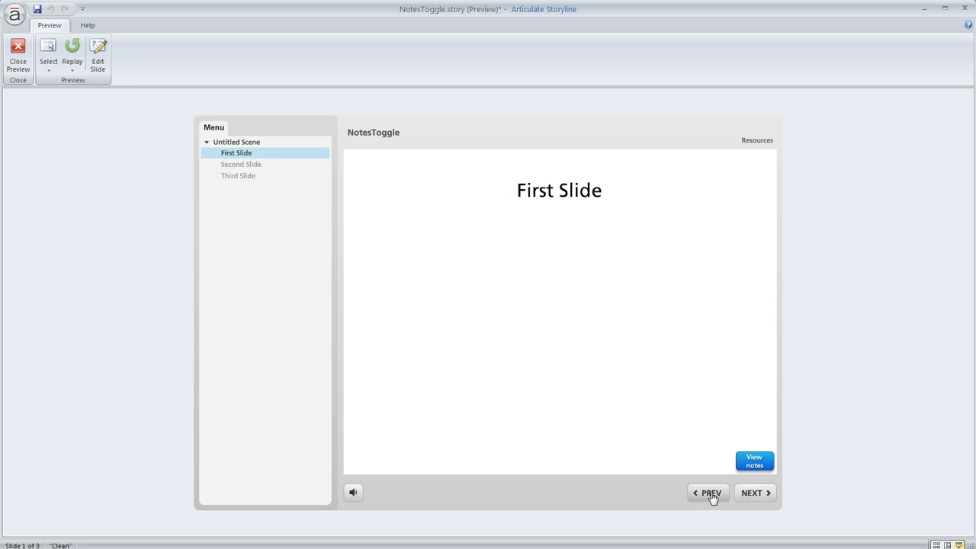
Open the notes on the First Slide in the preview, and go through to the Third Slide and back.
click(770, 462)
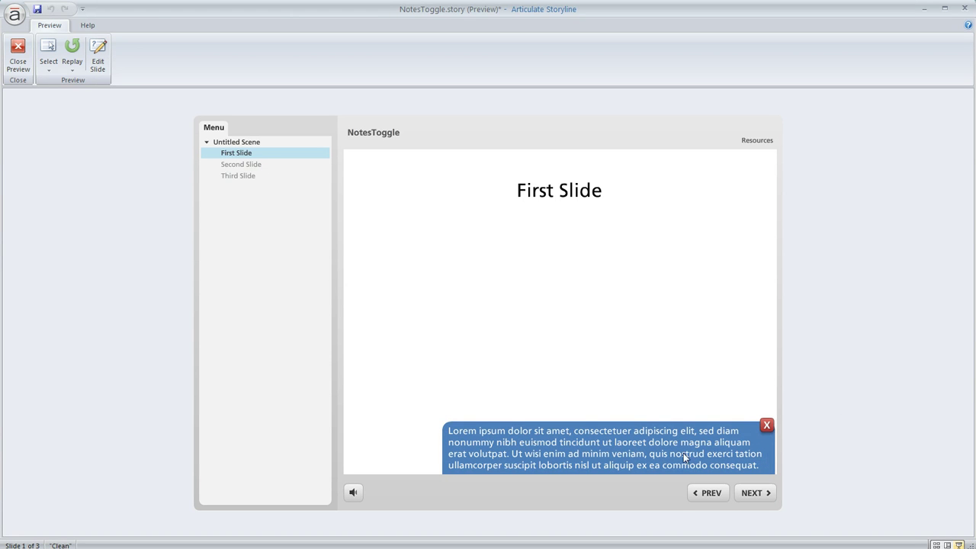
click(761, 494)
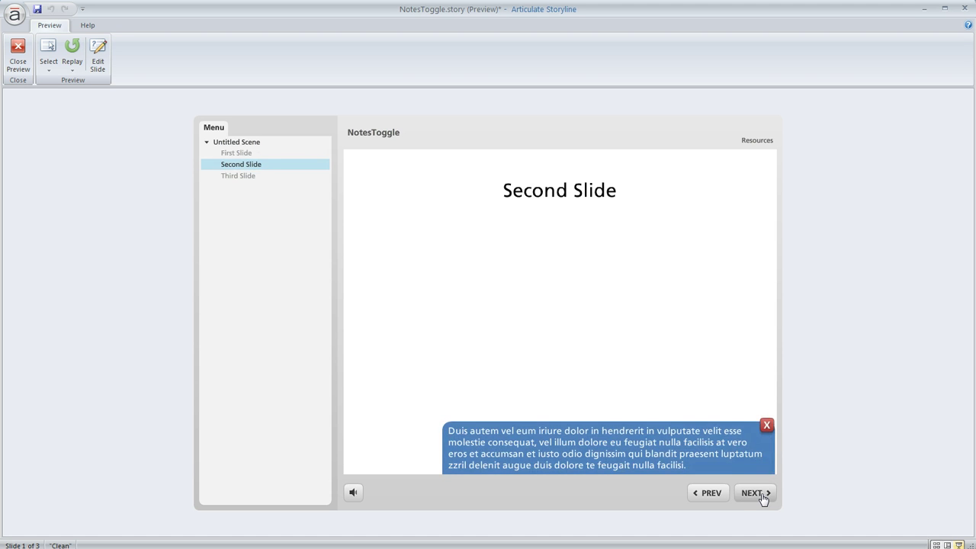
click(761, 495)
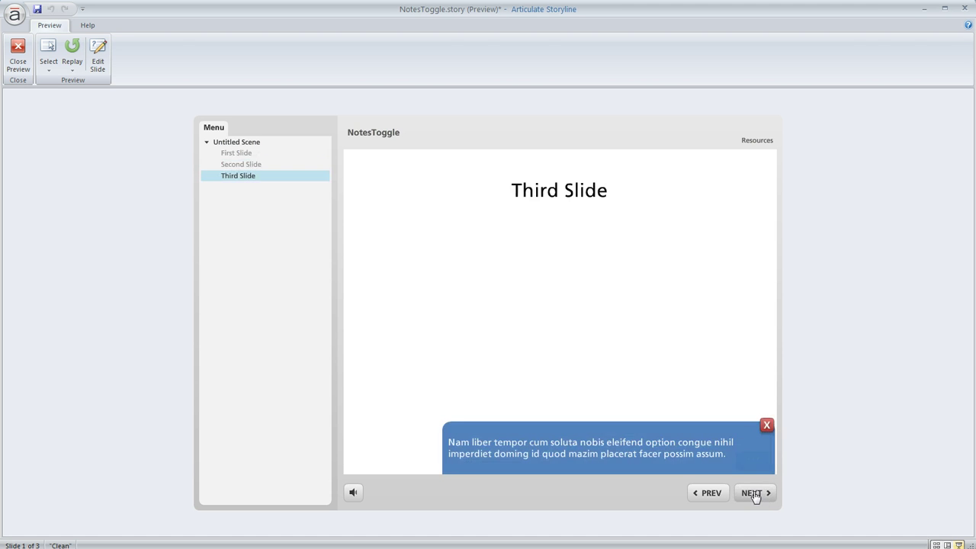
click(710, 494)
click(710, 494)
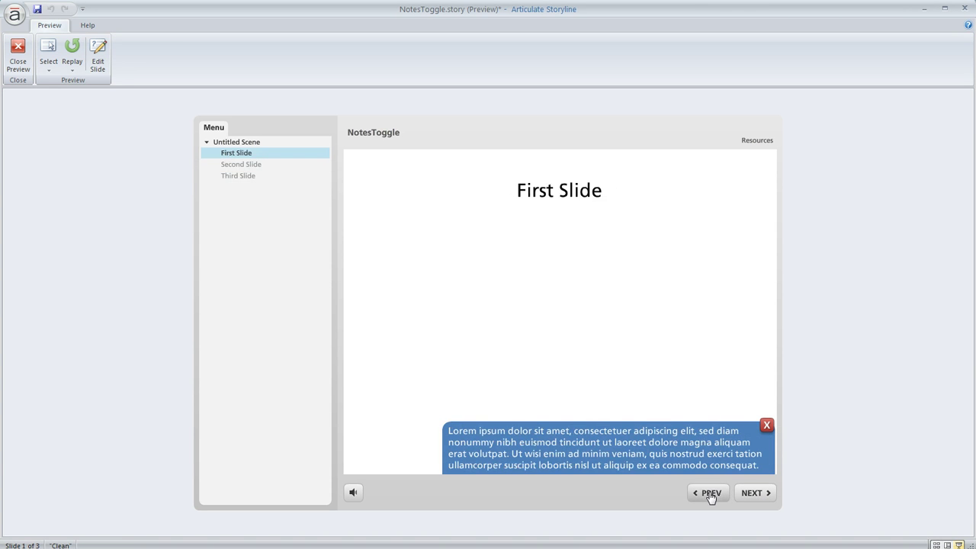
Close the notes on the First Slide in the preview and advance to the Third Slide.
click(766, 425)
click(755, 496)
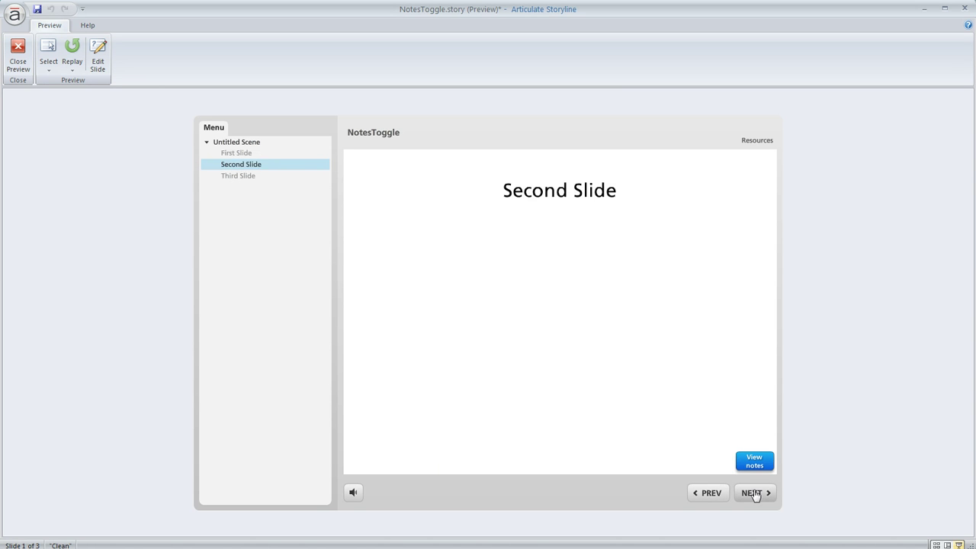
click(755, 494)
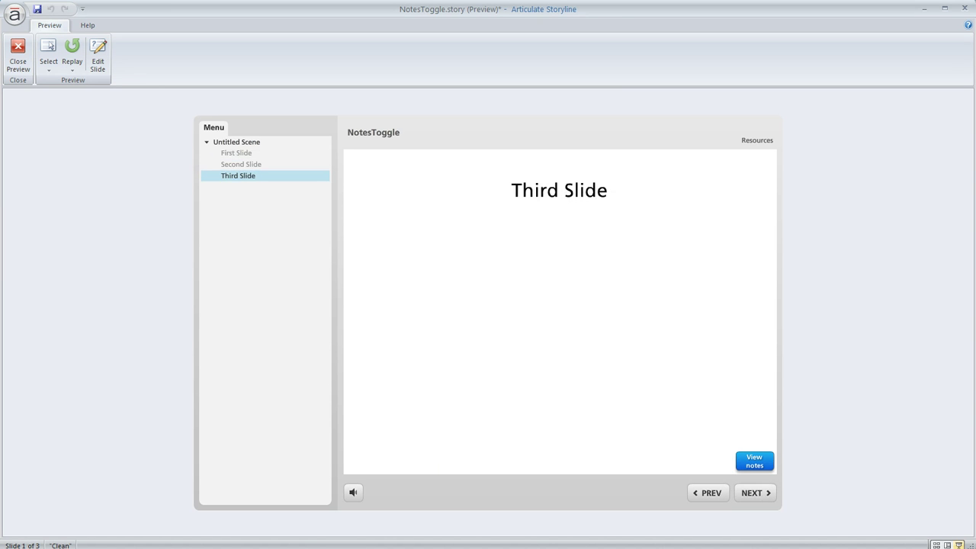